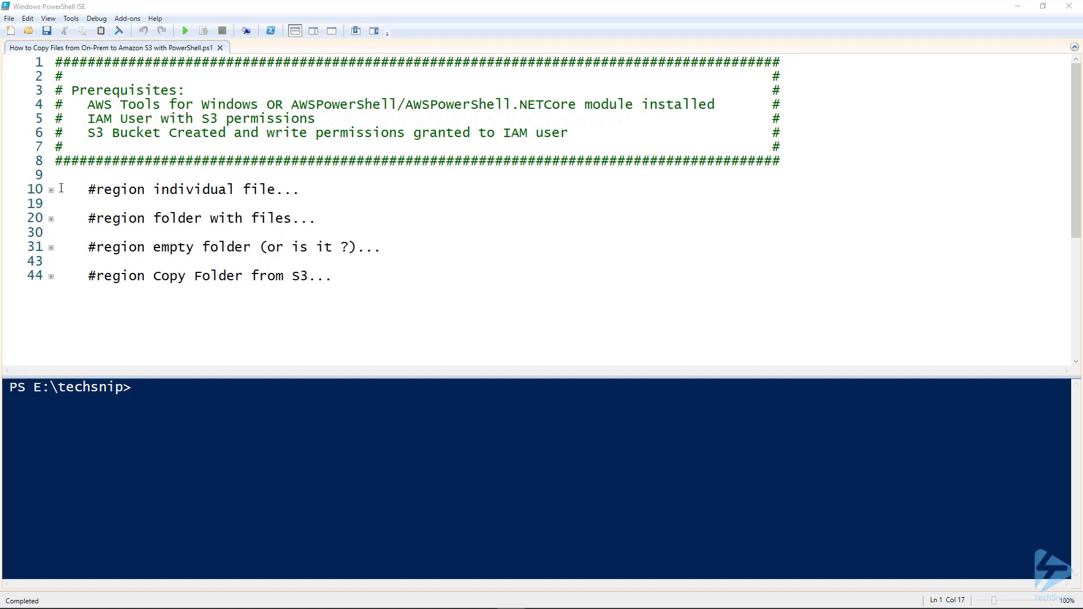
# - Expand the '#region individual file' section to reveal the Write-S3Object upload of example.log
pyautogui.click(50, 189)
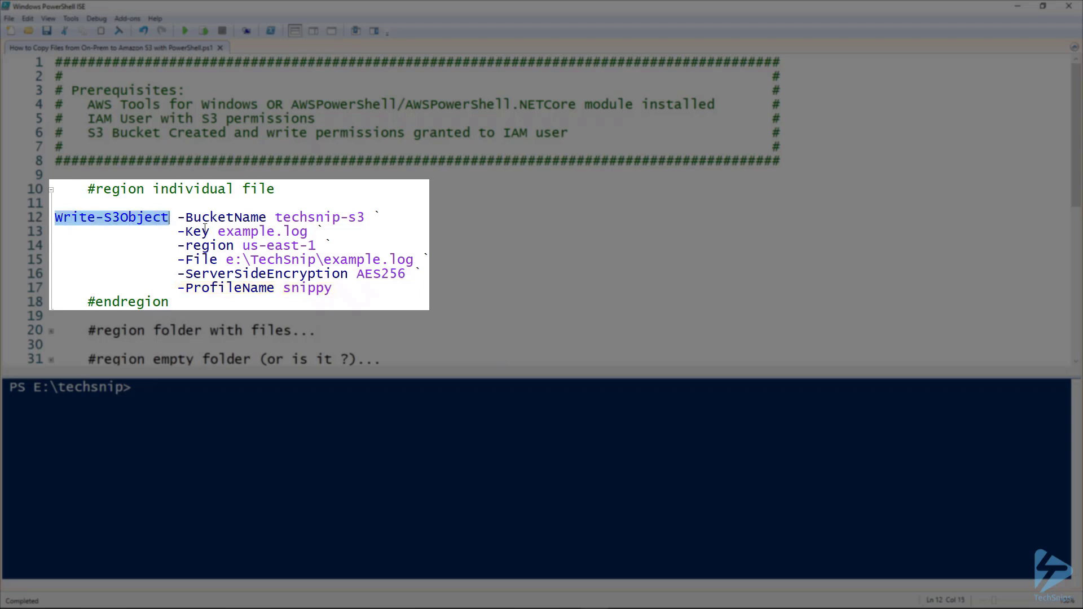
# - Run the Write-S3Object command uploading example.log to techsnip-s3 and refresh the bucket listing
pyautogui.moveTo(54, 217); pyautogui.dragTo(340, 286)
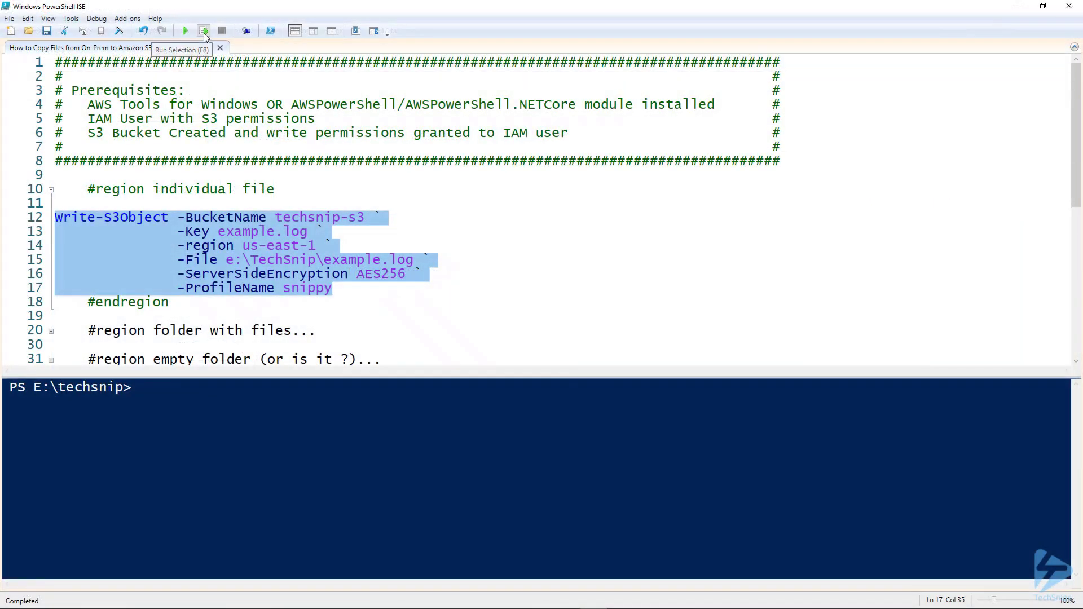
pyautogui.click(205, 33)
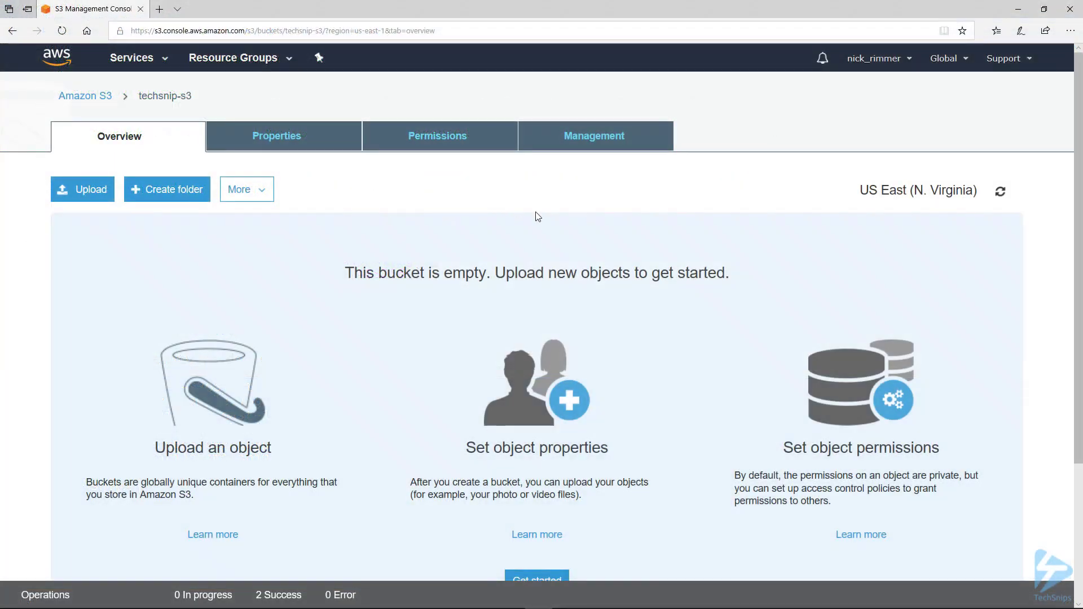
pyautogui.click(1001, 192)
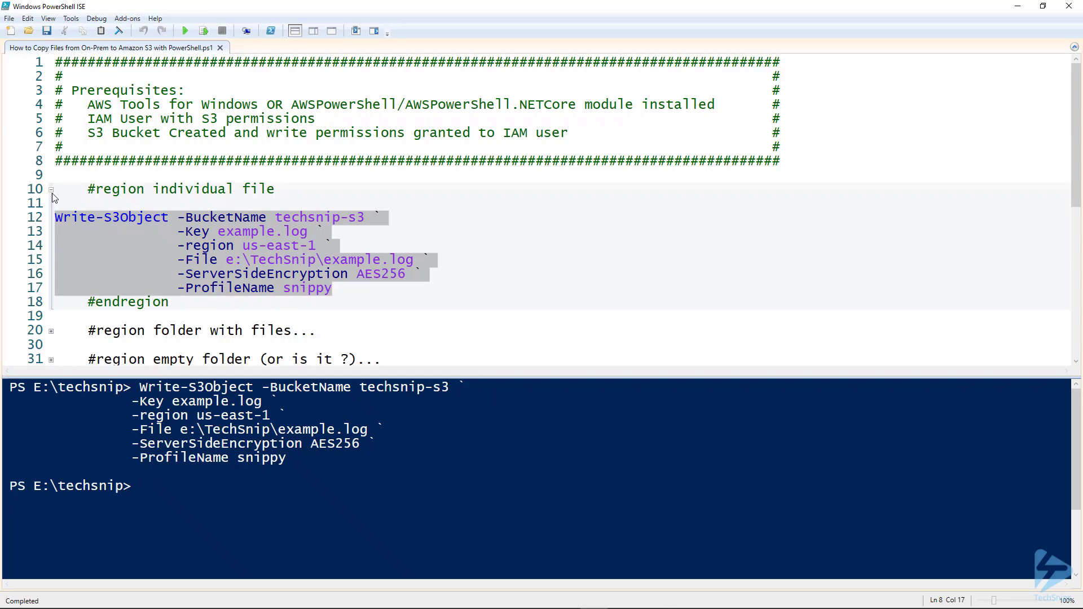
# - Reveal the folder upload command, list the three text files in e:\test, and select the command
pyautogui.click(51, 191)
pyautogui.click(51, 219)
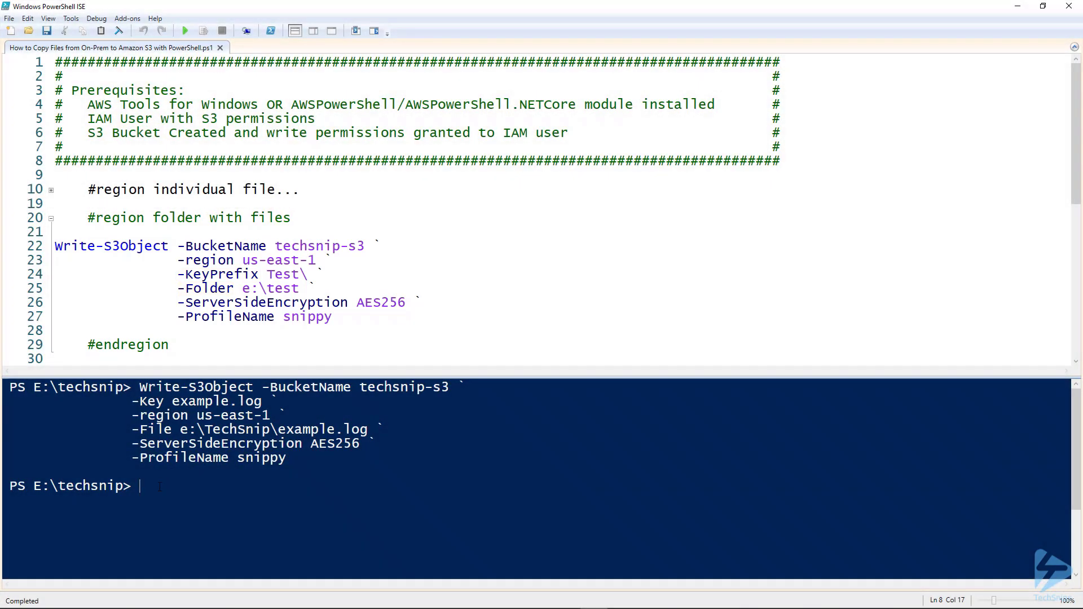
pyautogui.write('dir ')
pyautogui.write('e:\test')
pyautogui.press('Return')
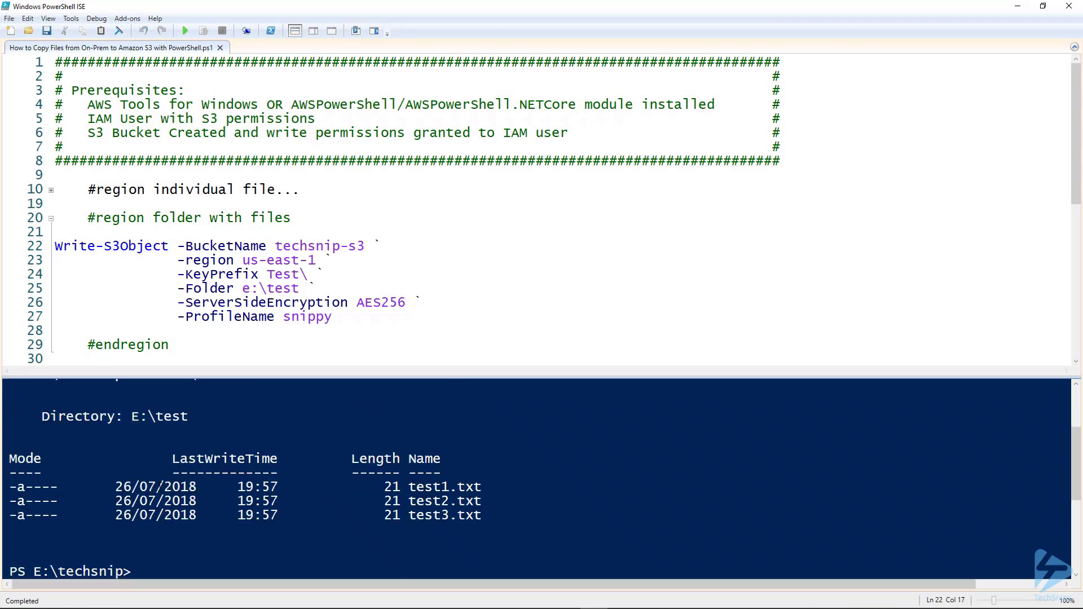
pyautogui.moveTo(54, 245); pyautogui.dragTo(333, 317)
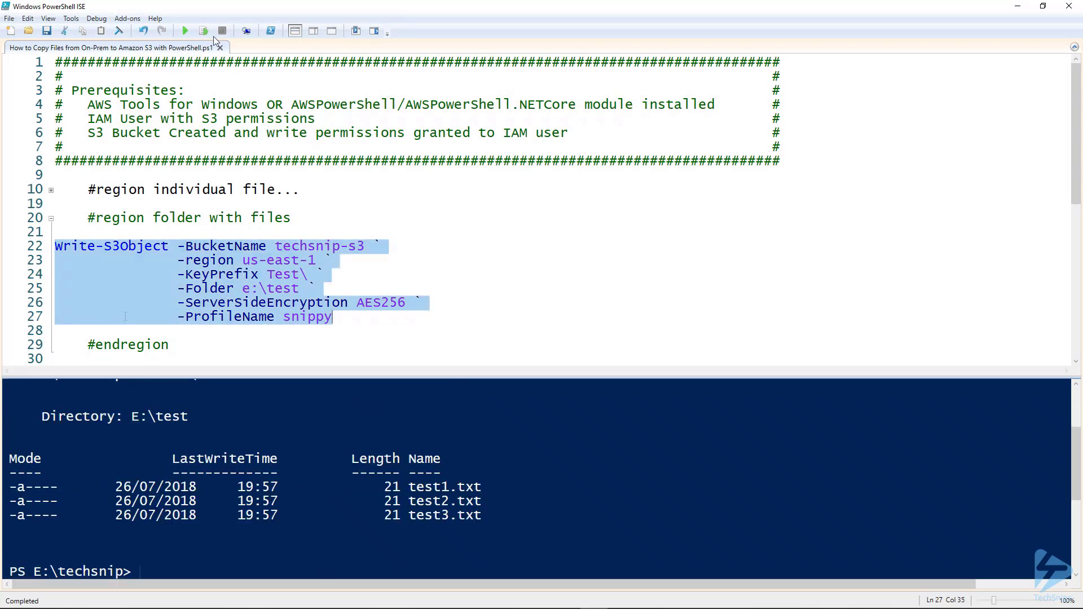
# - Upload e:\test under the Test\ prefix and confirm the Test folder holds test1, test2 and test3
pyautogui.click(207, 31)
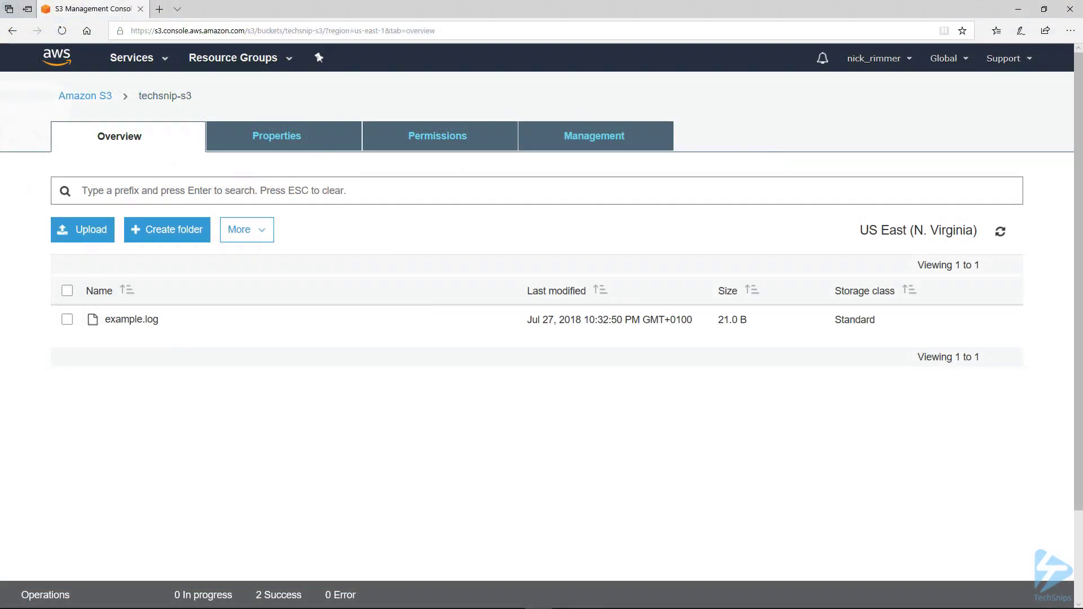
pyautogui.click(1000, 231)
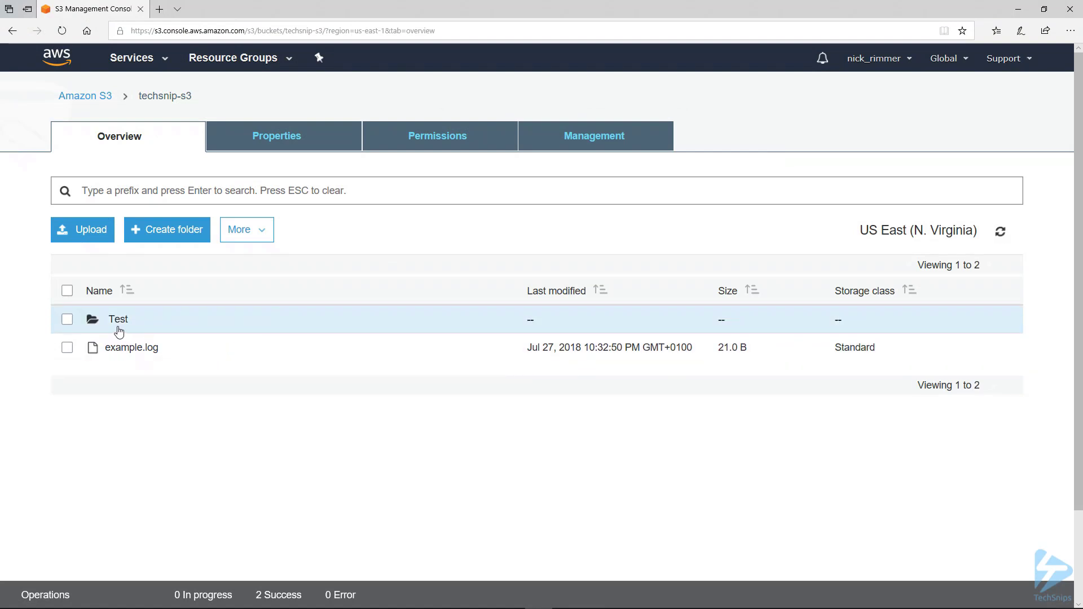
pyautogui.click(116, 322)
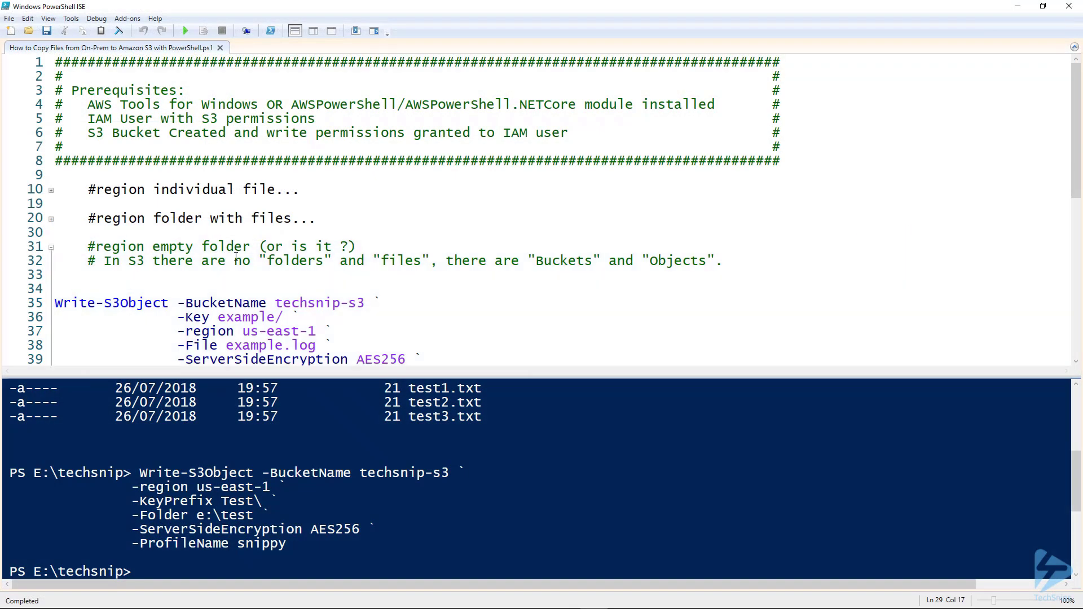
pyautogui.scroll(-1, 237, 259)
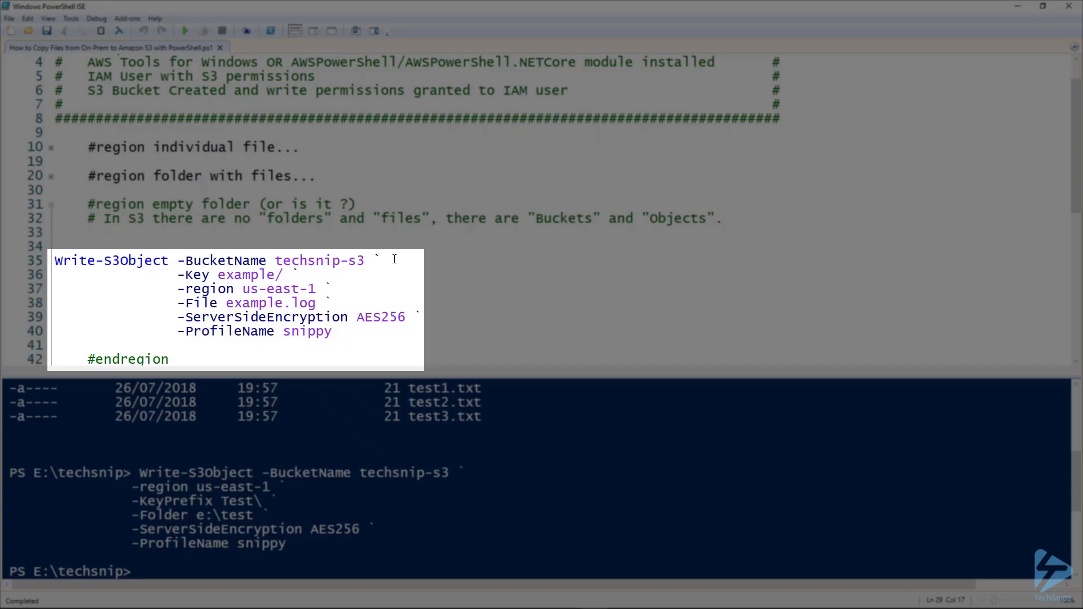
# - Run the Write-S3Object upload keyed example/ and check the example folder has no objects
pyautogui.click(55, 261)
pyautogui.moveTo(56, 261); pyautogui.dragTo(337, 329)
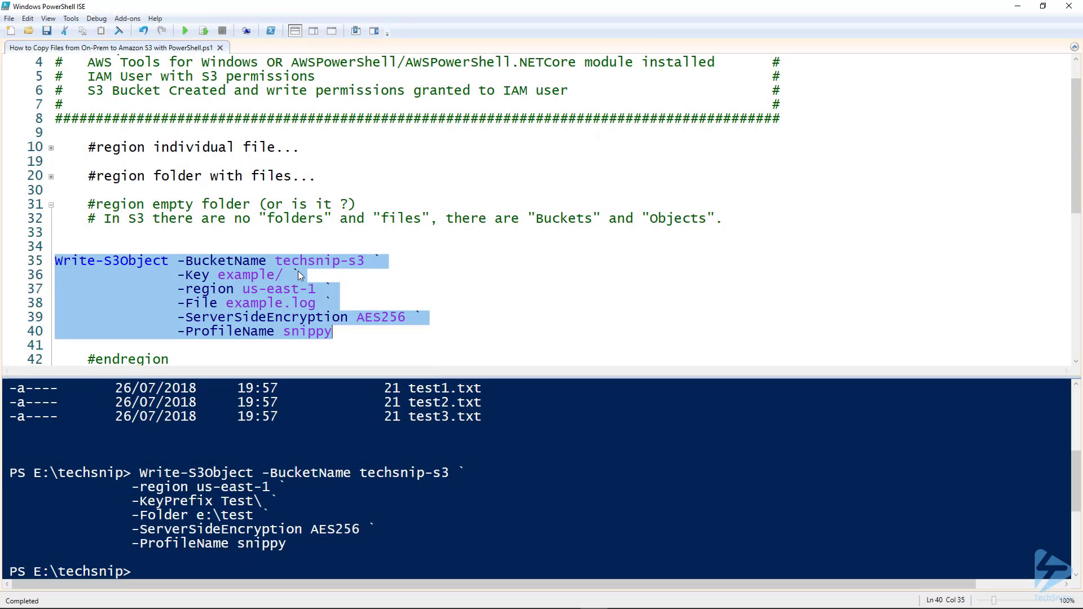
pyautogui.click(205, 34)
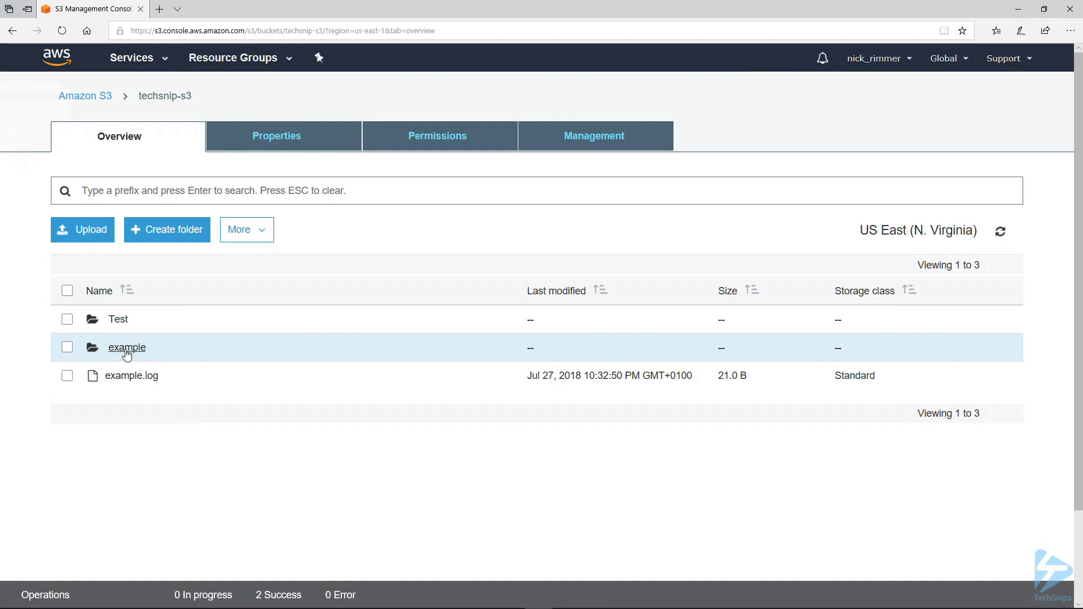
pyautogui.click(126, 349)
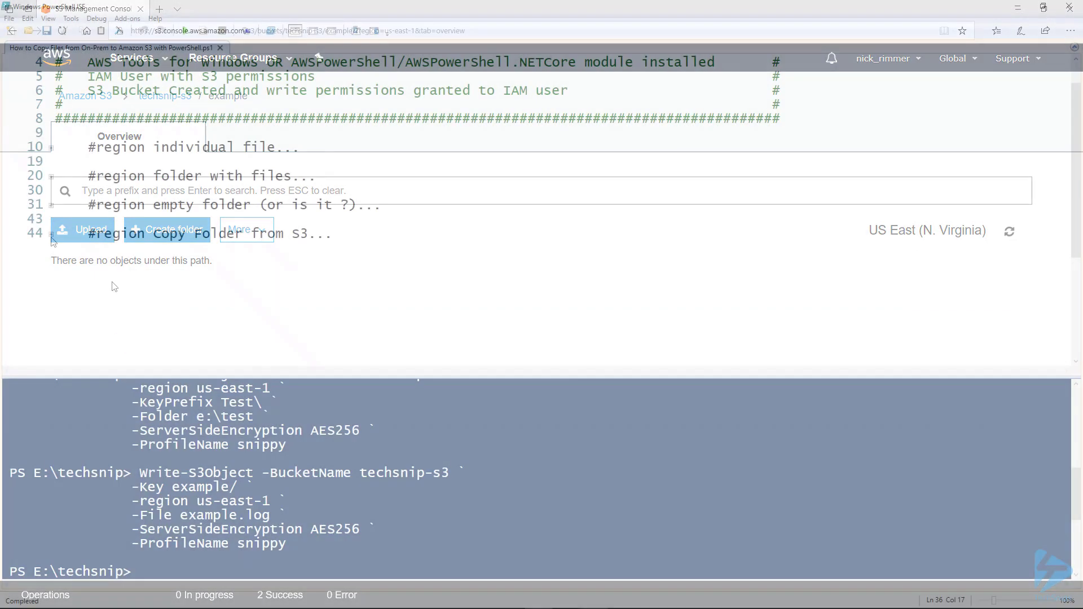
# - Reveal the Copy Folder from S3 section and list E:\test before copying
pyautogui.click(50, 240)
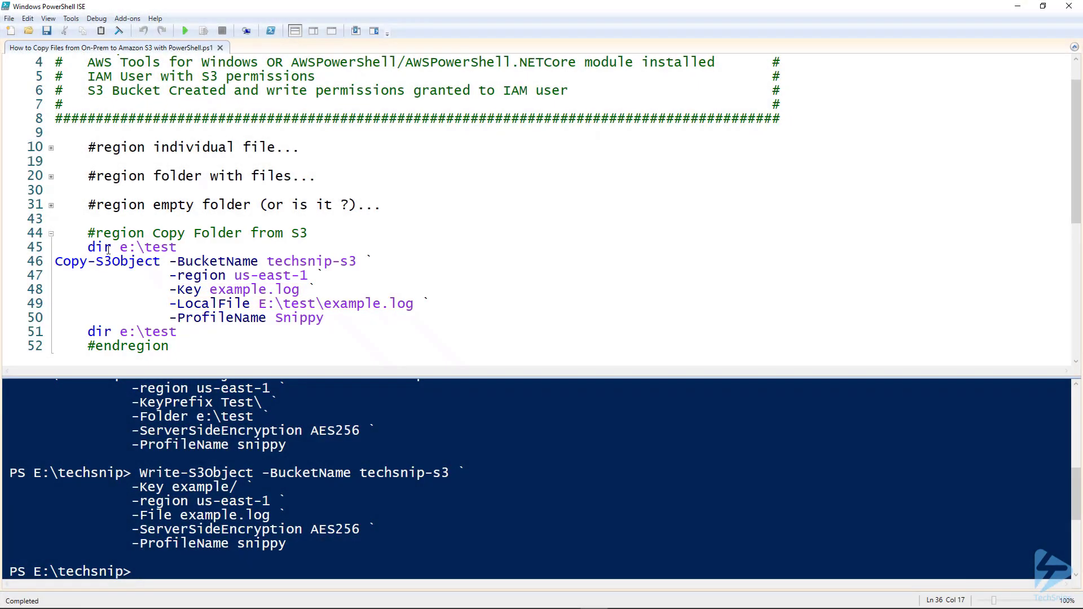
pyautogui.click(109, 248)
pyautogui.click(204, 31)
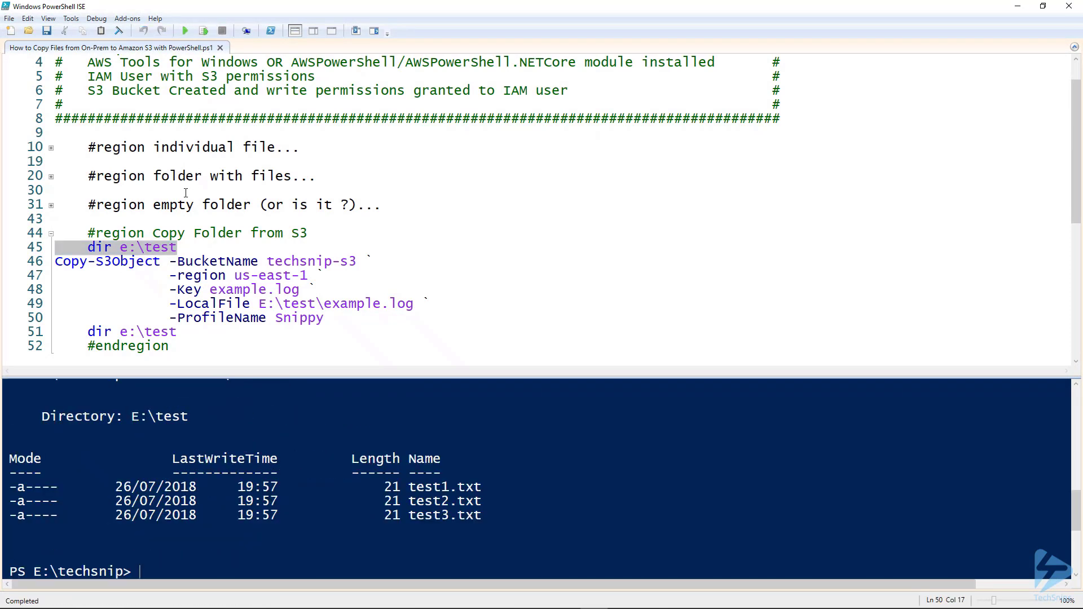
# - Run Copy-S3Object to download example.log into E:\test and list the folder to confirm it arrived
pyautogui.moveTo(56, 262); pyautogui.dragTo(325, 319)
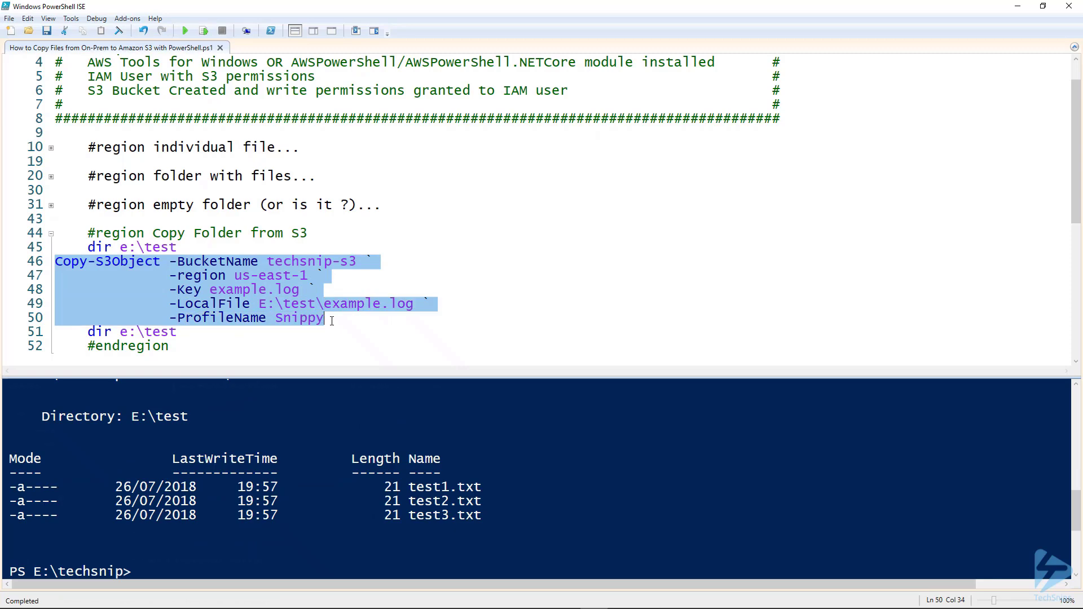
pyautogui.press('F8')
pyautogui.click(145, 332)
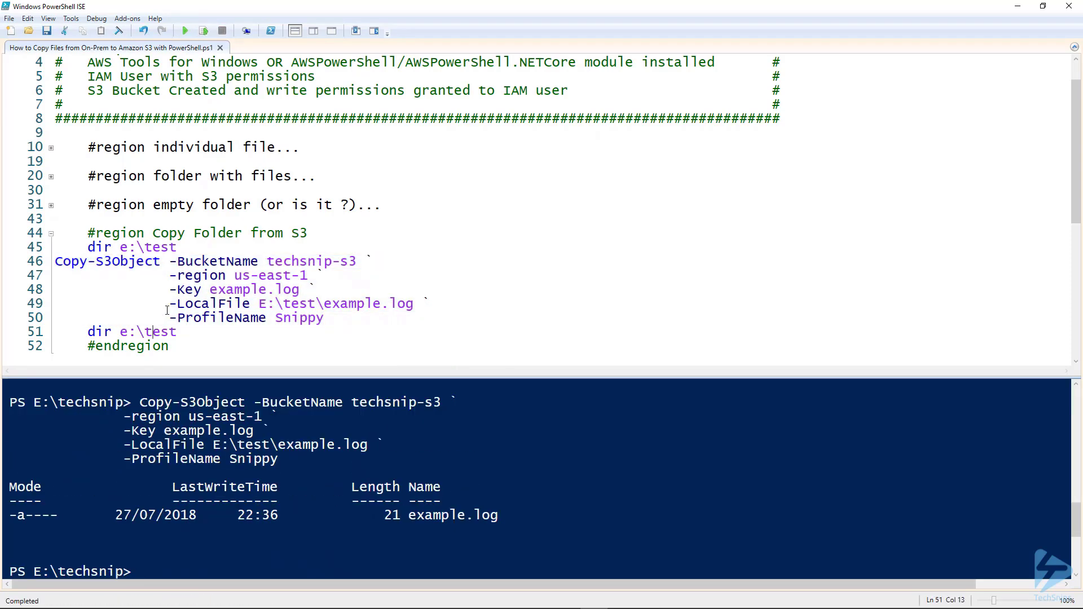
pyautogui.click(203, 31)
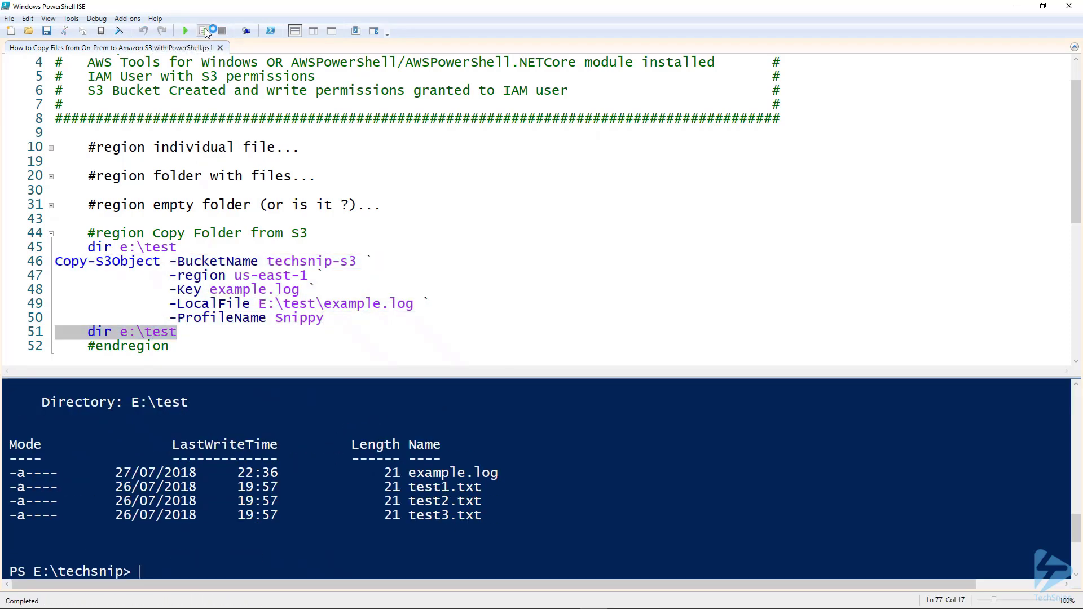